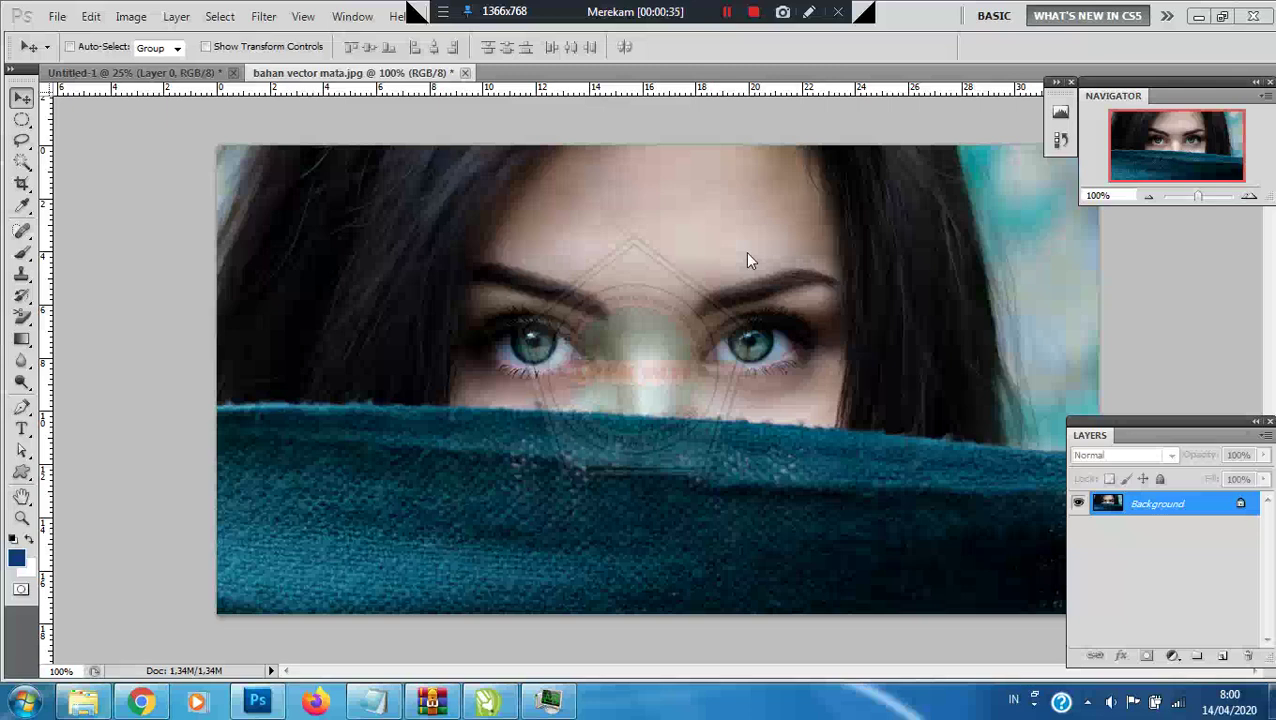
# Select the eyebrow on the right of the photo by tracing a freehand outline around it with the Lasso tool.
pyautogui.click(21, 141)
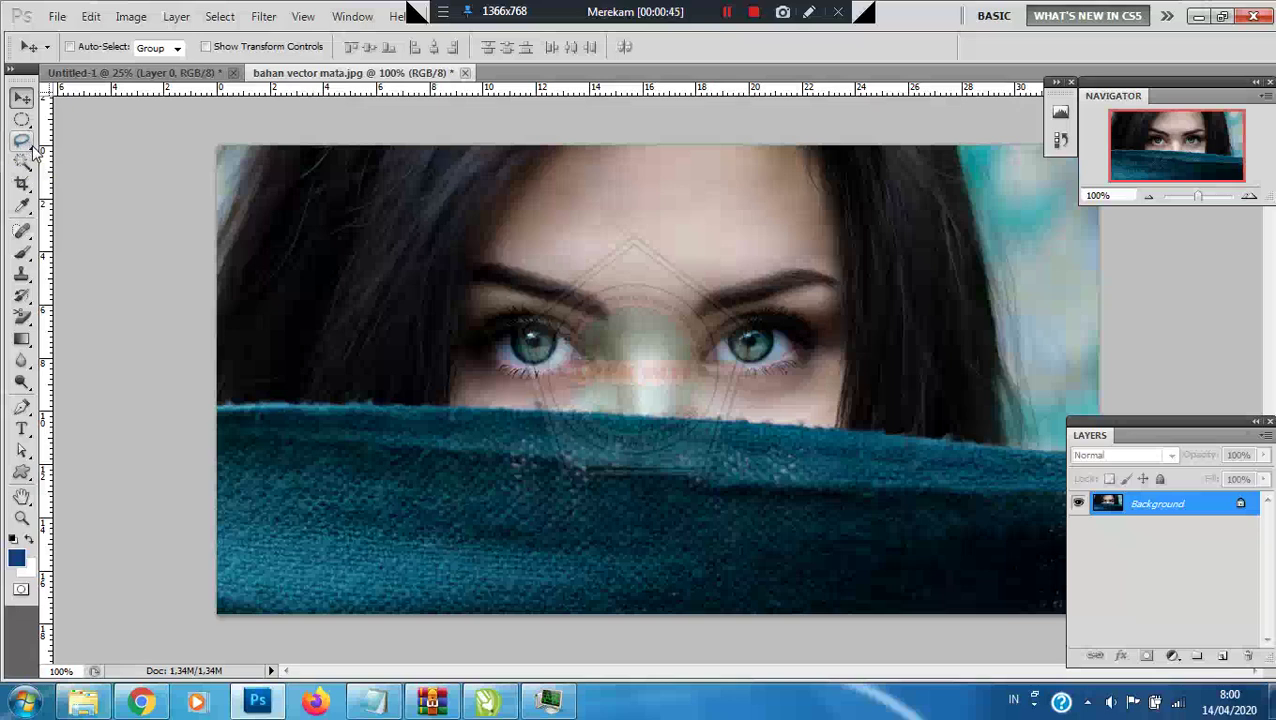
pyautogui.click(22, 141)
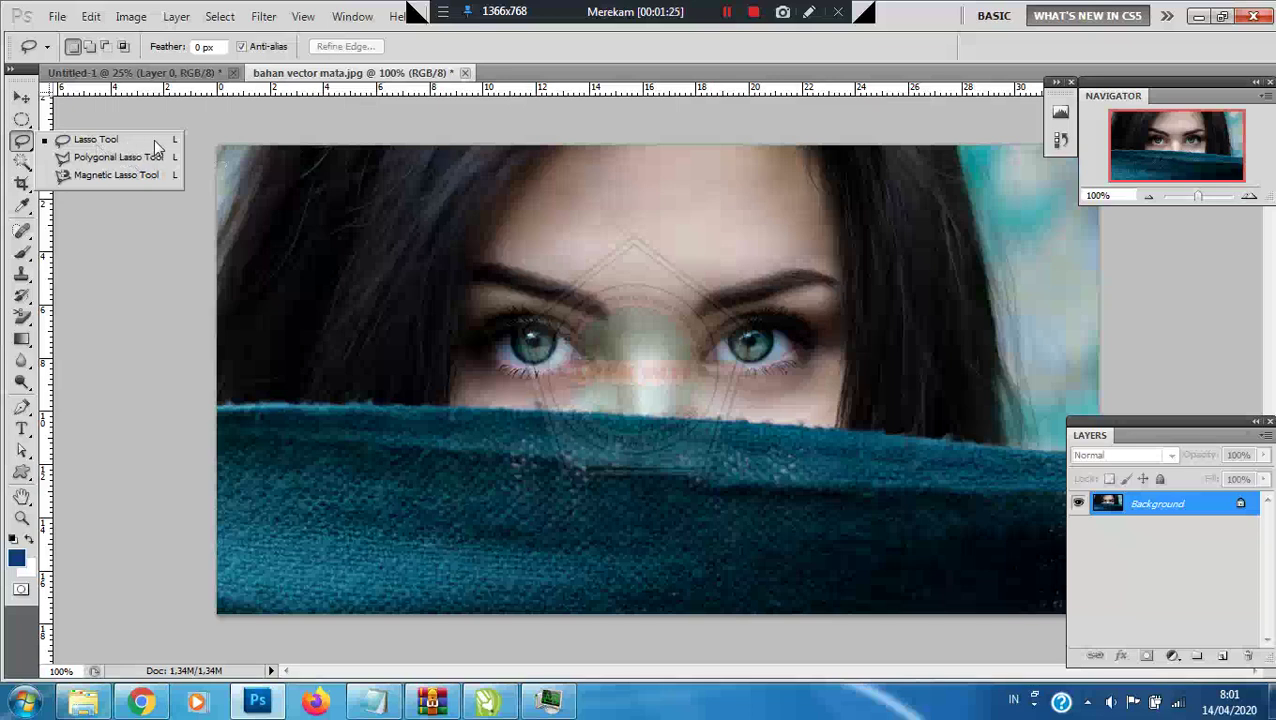
pyautogui.click(100, 140)
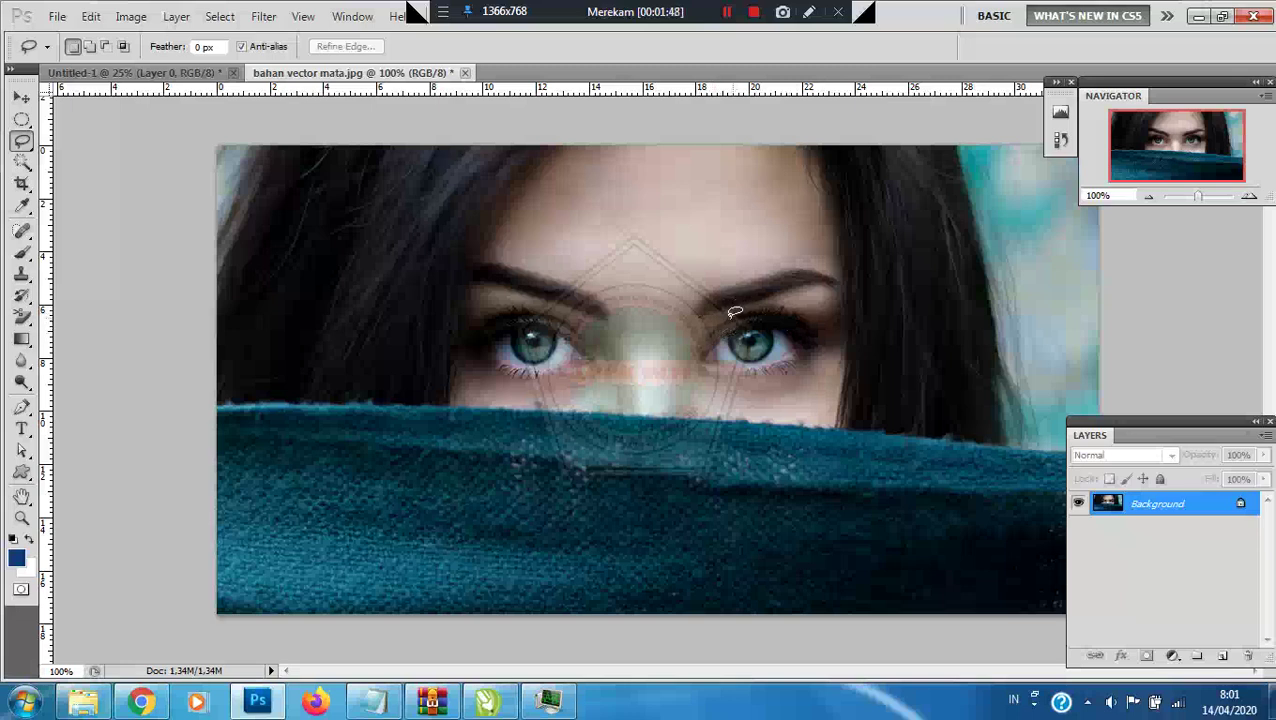
pyautogui.scroll(3, 742, 290)
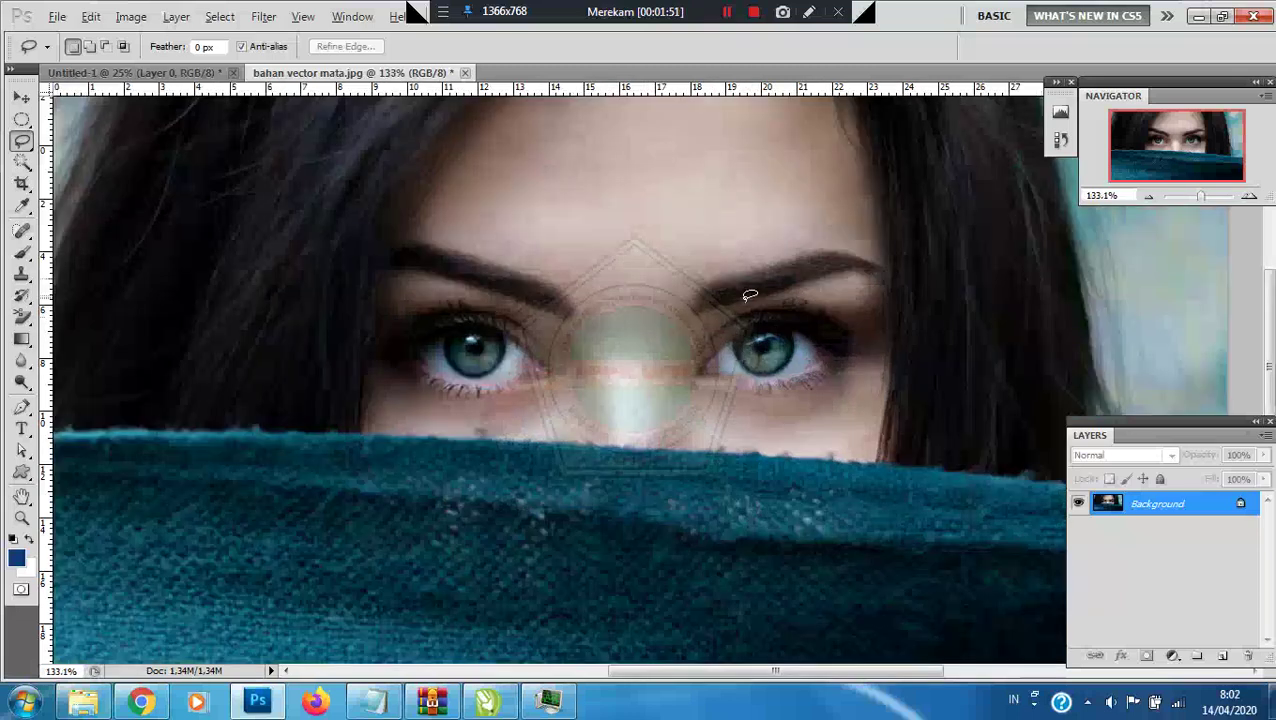
pyautogui.scroll(1, 742, 296)
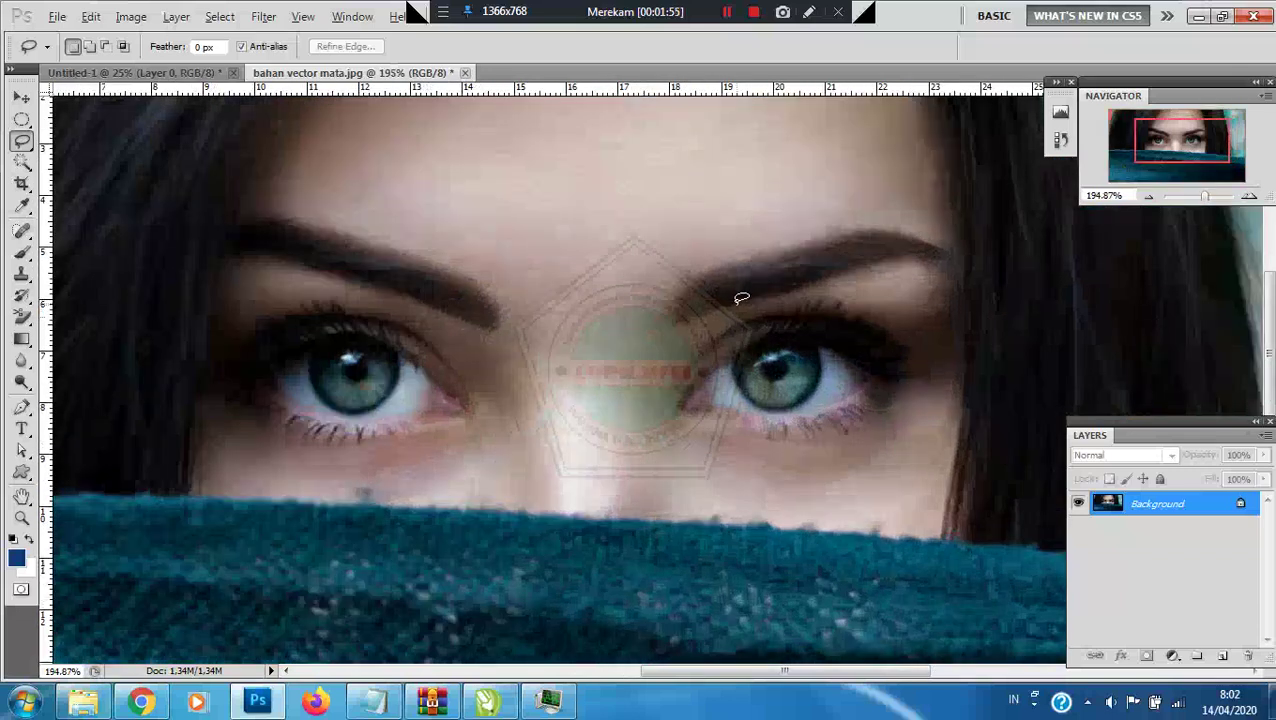
pyautogui.scroll(1, 740, 296)
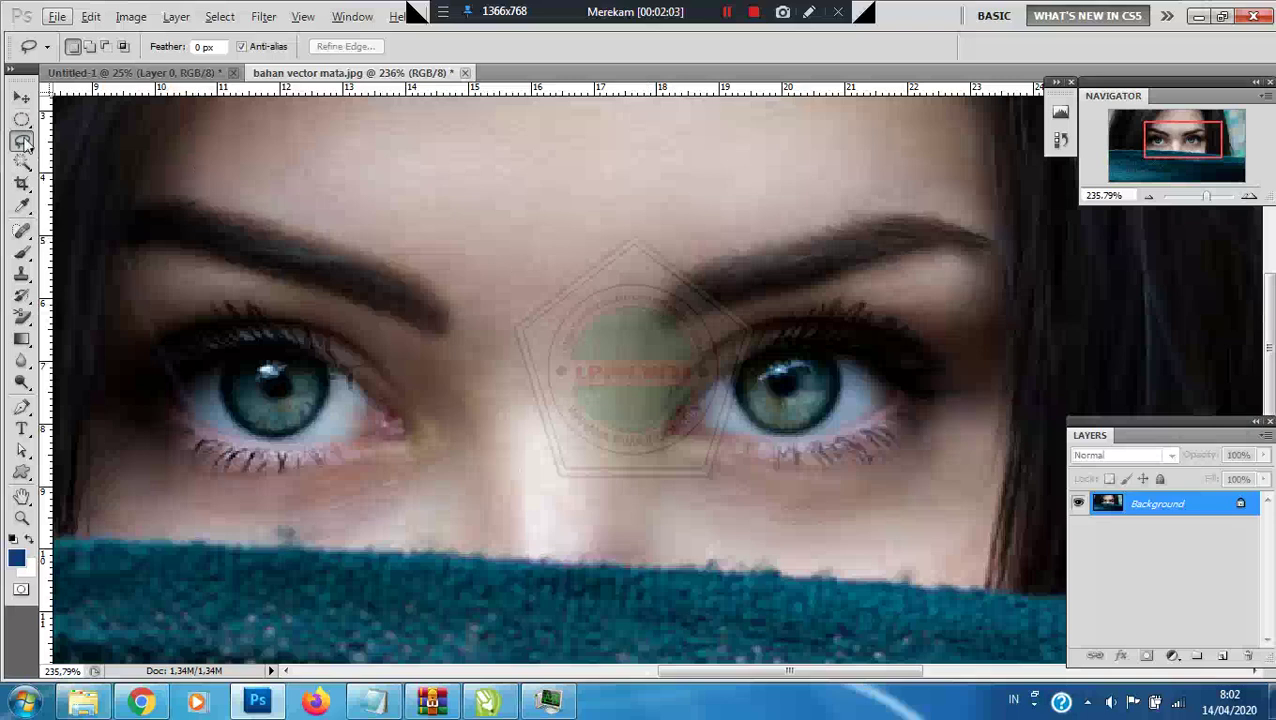
pyautogui.click(668, 322)
pyautogui.moveTo(668, 322)
pyautogui.mouseDown()
pyautogui.moveTo(774, 281)
pyautogui.moveTo(873, 262)
pyautogui.moveTo(983, 266)
pyautogui.moveTo(989, 242)
pyautogui.moveTo(954, 222)
pyautogui.moveTo(832, 223)
pyautogui.moveTo(688, 283)
pyautogui.moveTo(667, 312)
pyautogui.moveTo(716, 272)
pyautogui.moveTo(672, 336)
pyautogui.mouseUp()
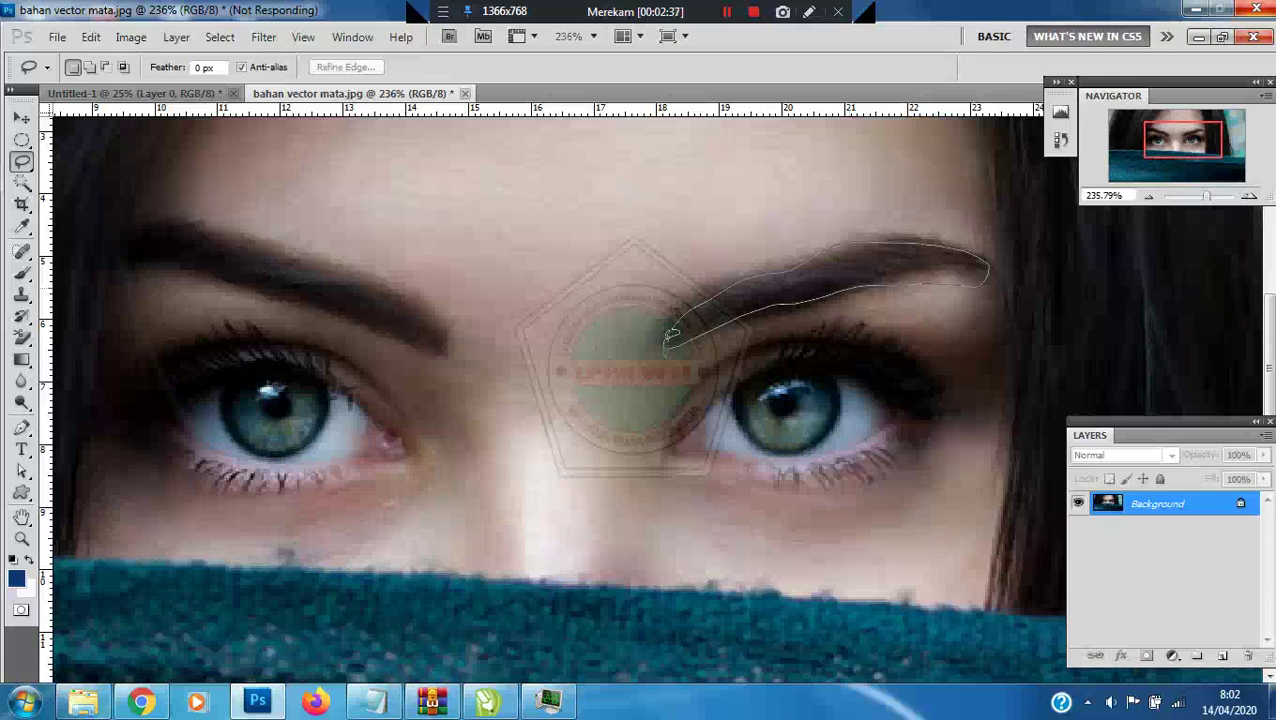
pyautogui.moveTo(672, 336); pyautogui.dragTo(664, 344)
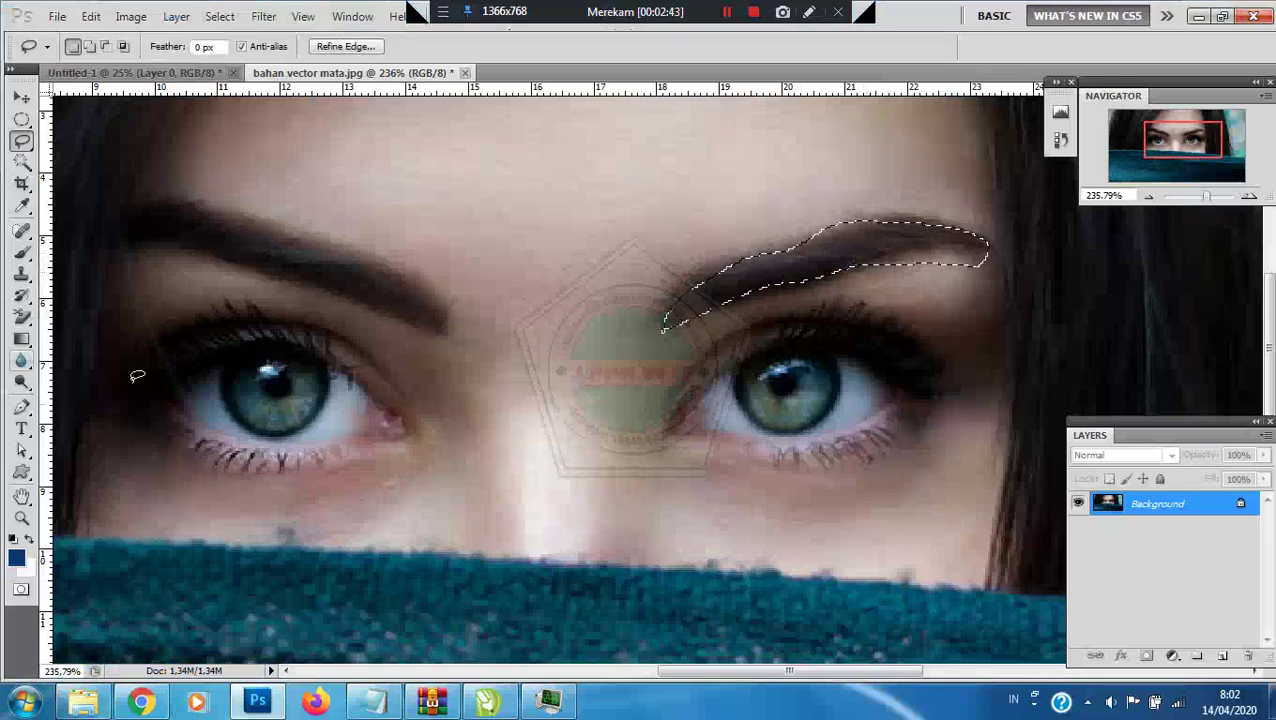
# Brush blue inside the freehand eyebrow selection as a trial, and discard both the paint and the selection.
pyautogui.click(22, 251)
pyautogui.moveTo(795, 264); pyautogui.dragTo(769, 274)
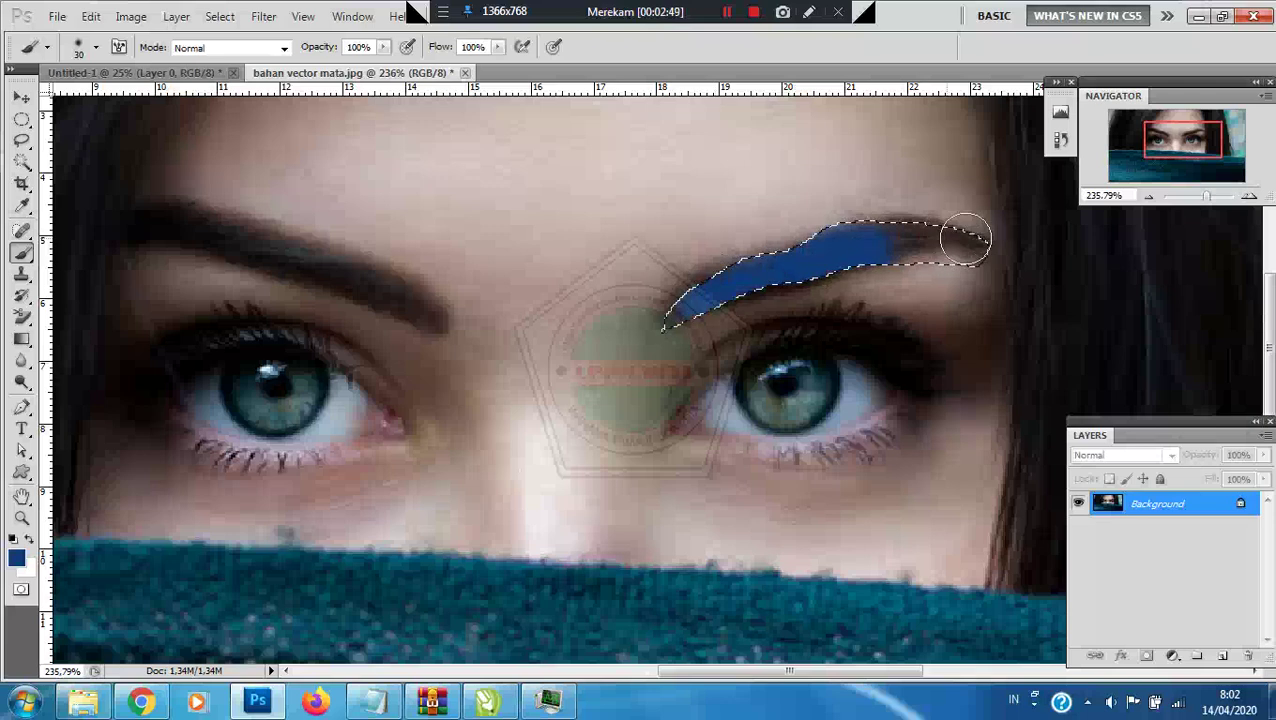
pyautogui.moveTo(658, 296); pyautogui.dragTo(826, 236)
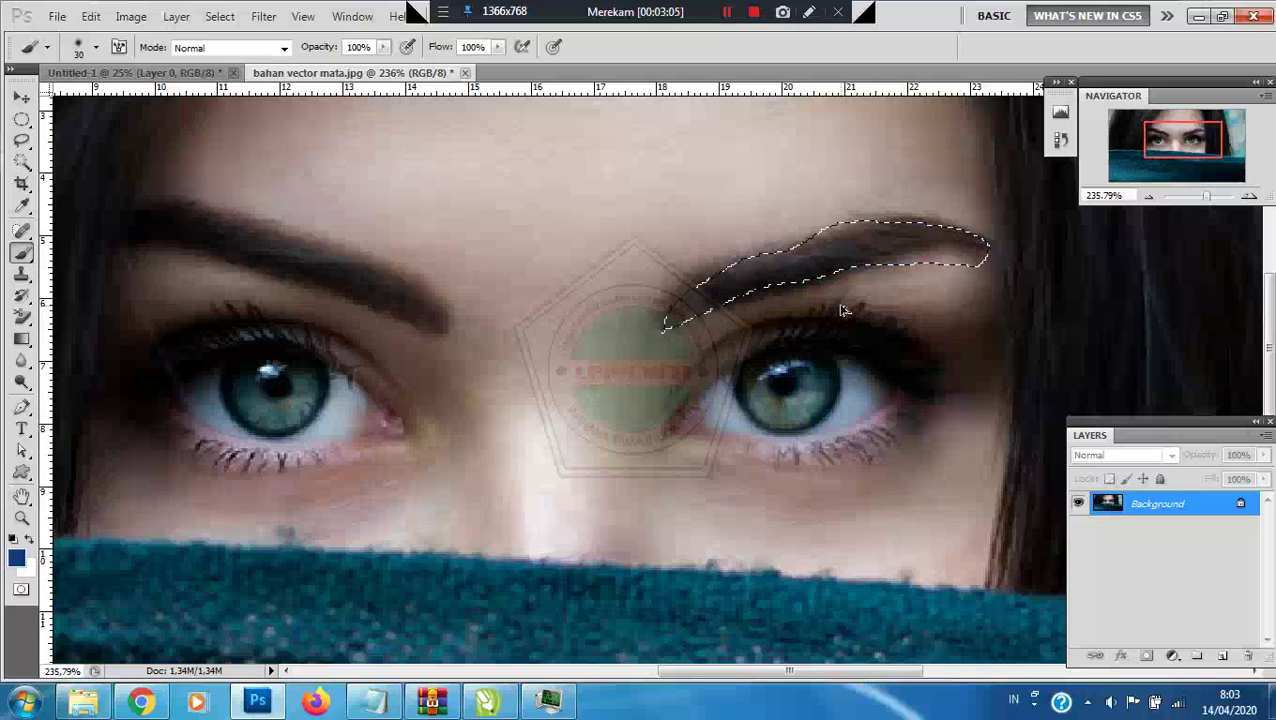
pyautogui.hotkey('ctrl', 'd')
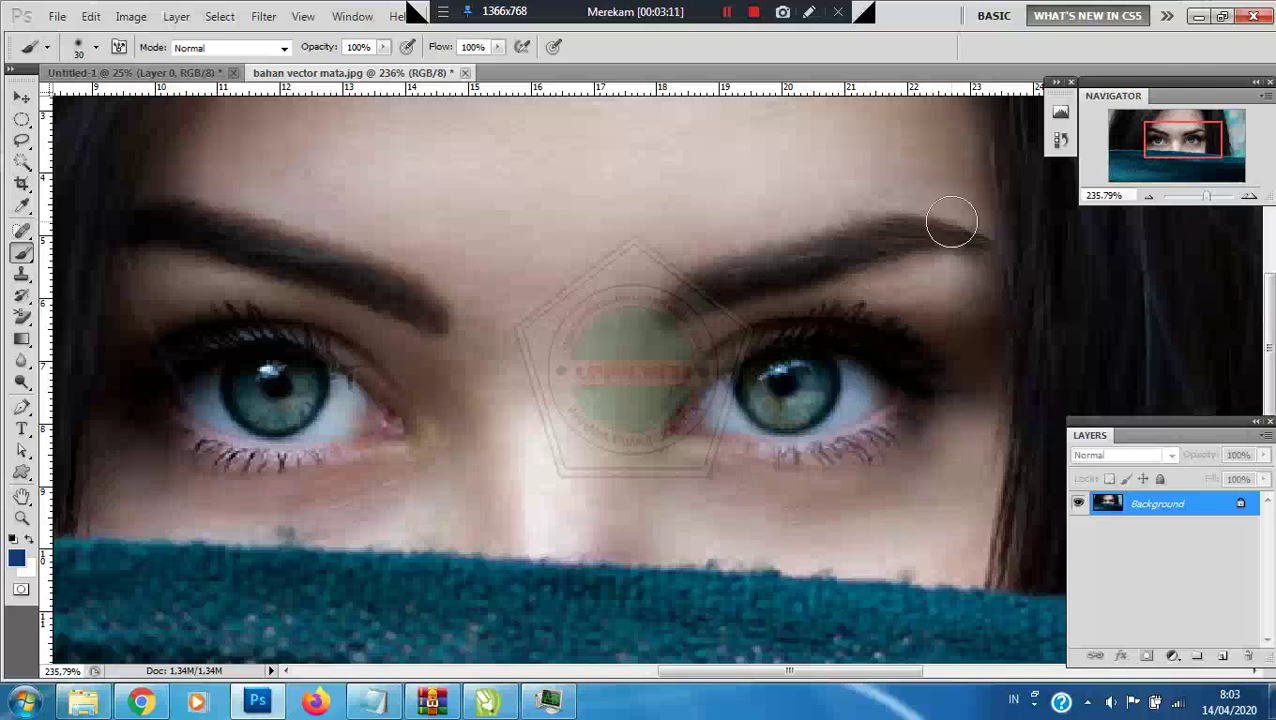
# Select the same eyebrow with the Polygonal Lasso tool, placing straight segments around its edge and closing the outline at the start point.
pyautogui.click(22, 140)
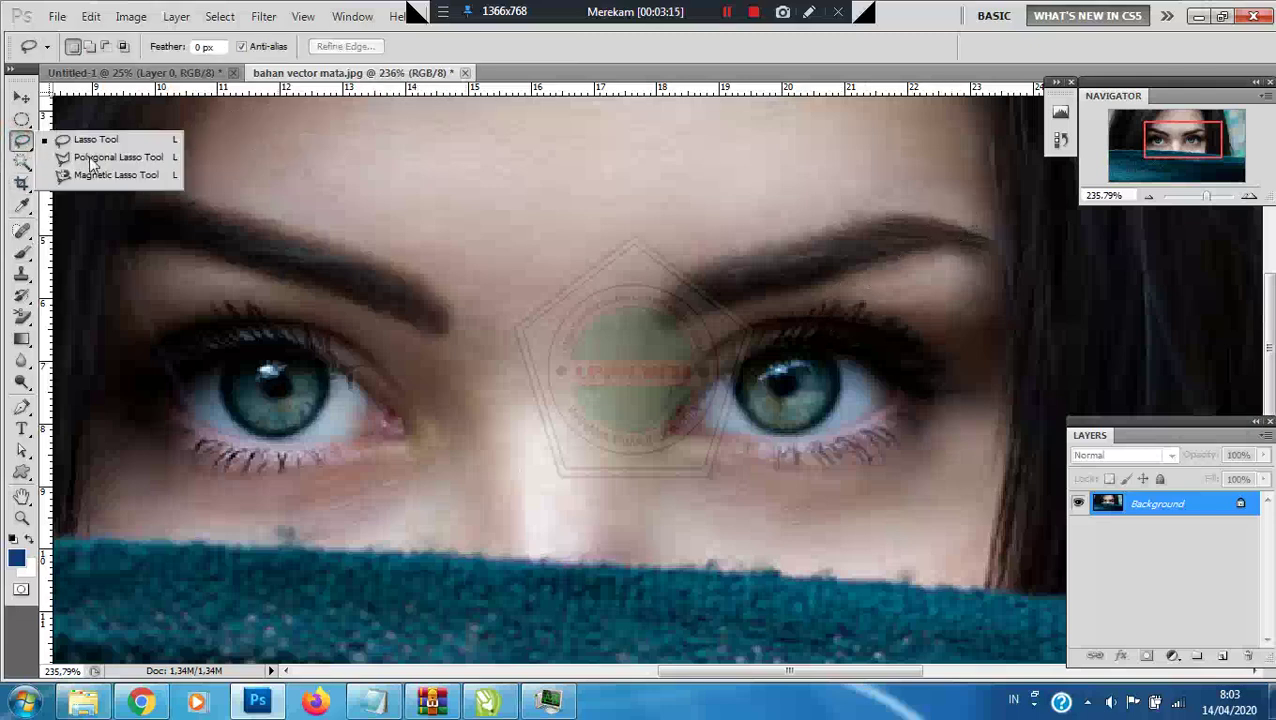
pyautogui.click(91, 160)
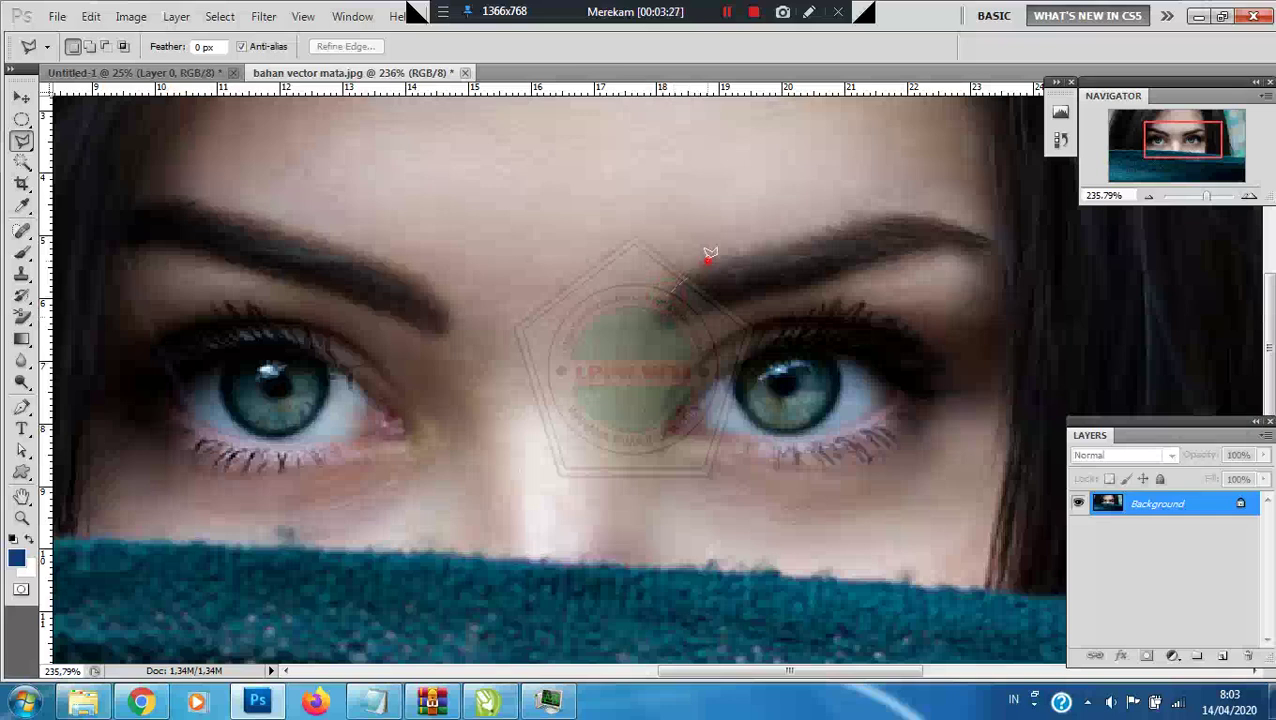
pyautogui.click(750, 248)
pyautogui.click(836, 215)
pyautogui.click(942, 211)
pyautogui.click(951, 210)
pyautogui.click(995, 255)
pyautogui.click(863, 256)
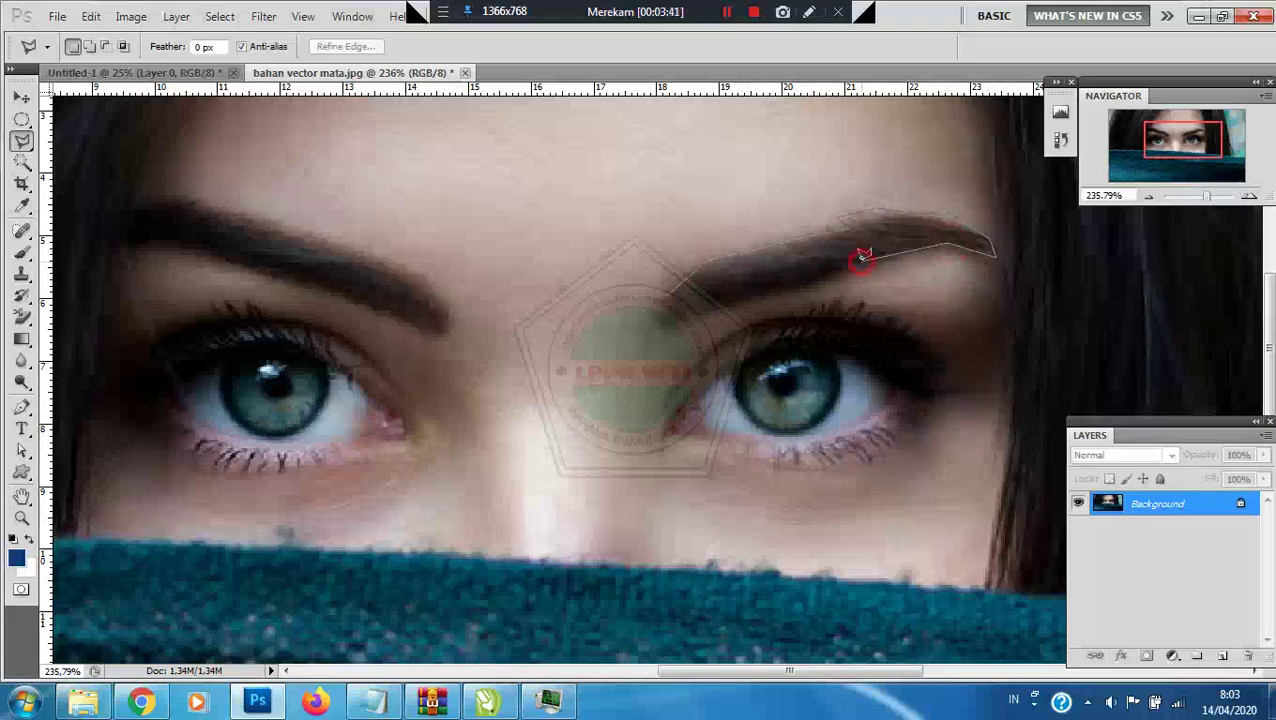
pyautogui.click(794, 287)
pyautogui.click(754, 283)
pyautogui.click(702, 314)
pyautogui.click(691, 303)
pyautogui.click(659, 323)
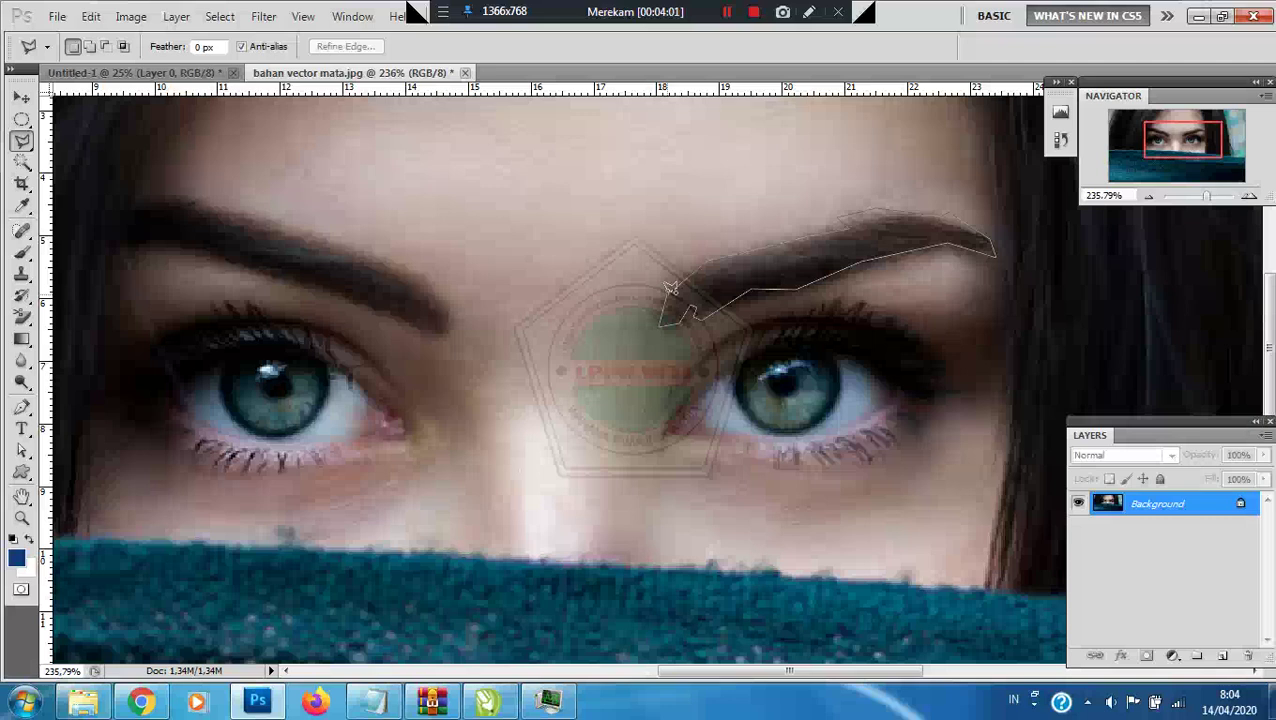
pyautogui.click(667, 291)
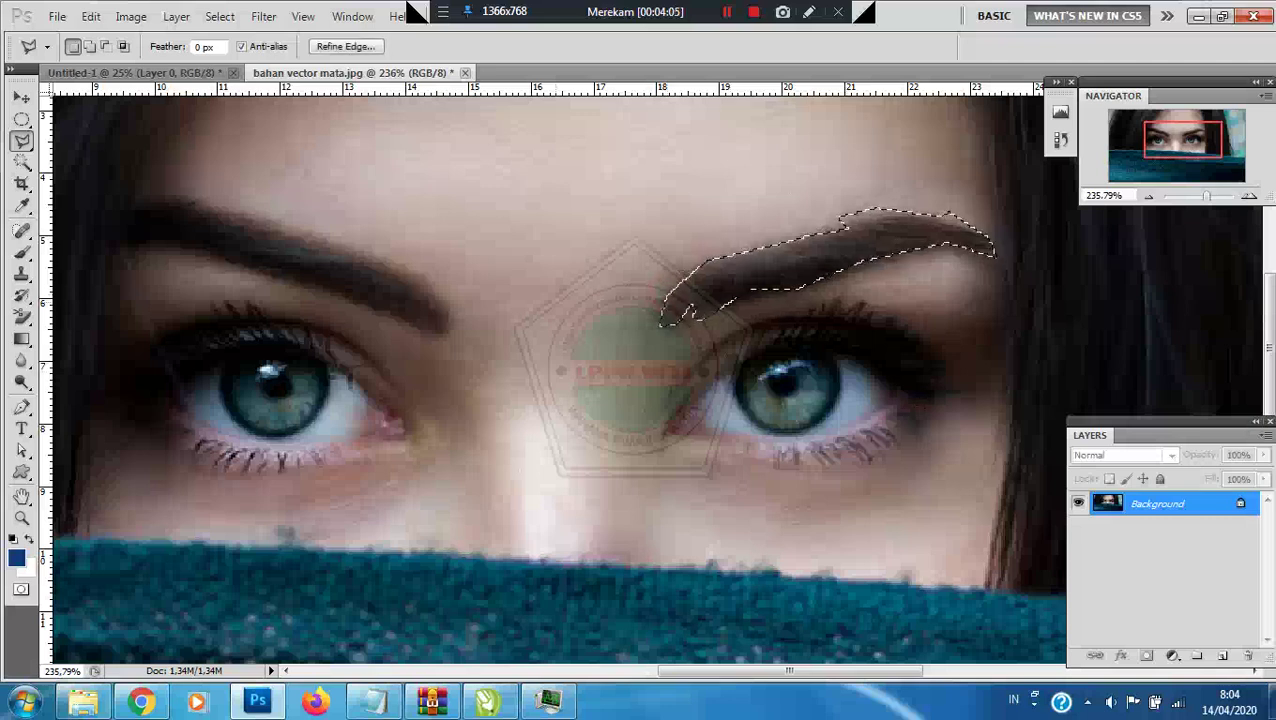
# Brush a short blue stroke inside the polygonal eyebrow selection as a trial, and discard both the stroke and the selection.
pyautogui.click(22, 252)
pyautogui.moveTo(757, 290); pyautogui.dragTo(718, 288)
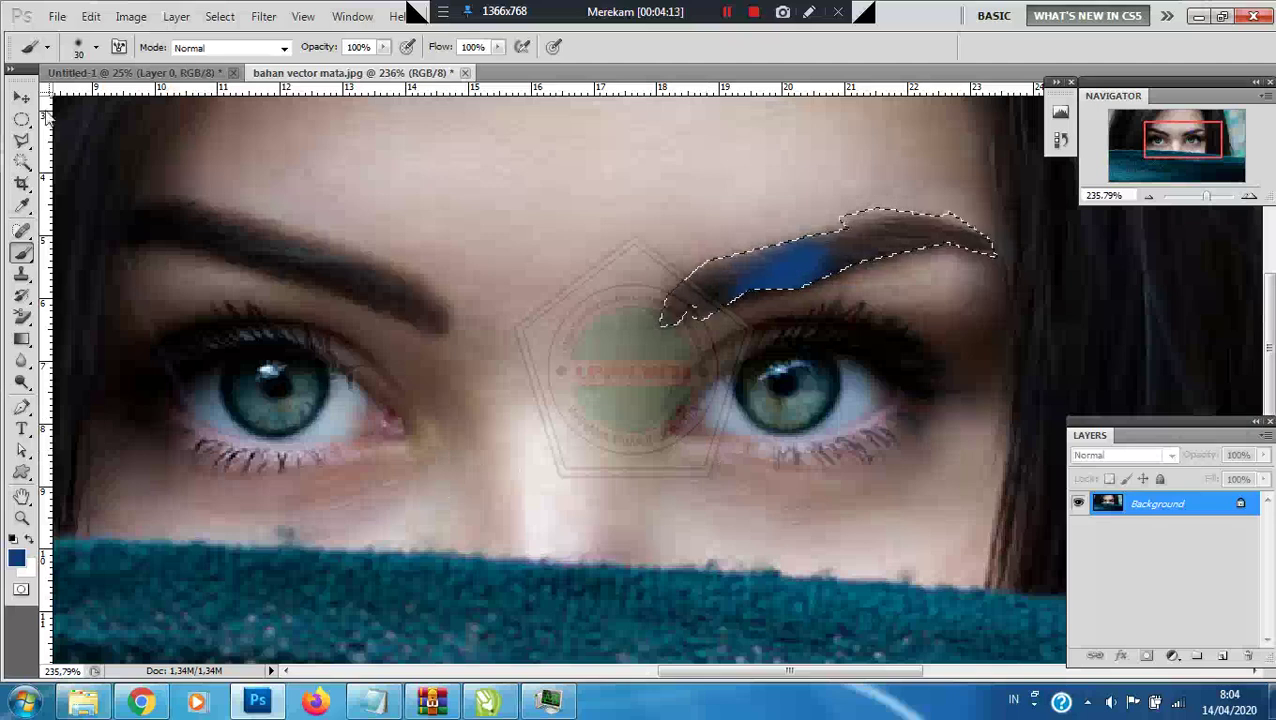
pyautogui.click(22, 97)
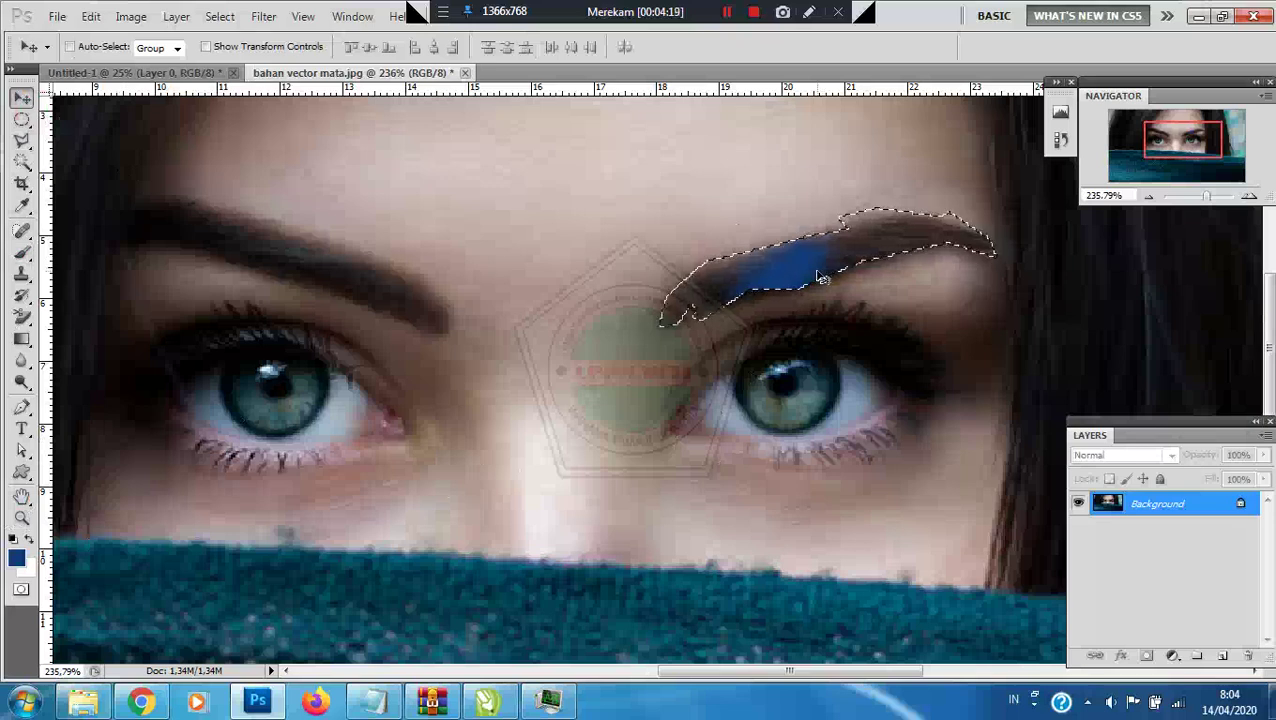
pyautogui.hotkey('ctrl', 'z')
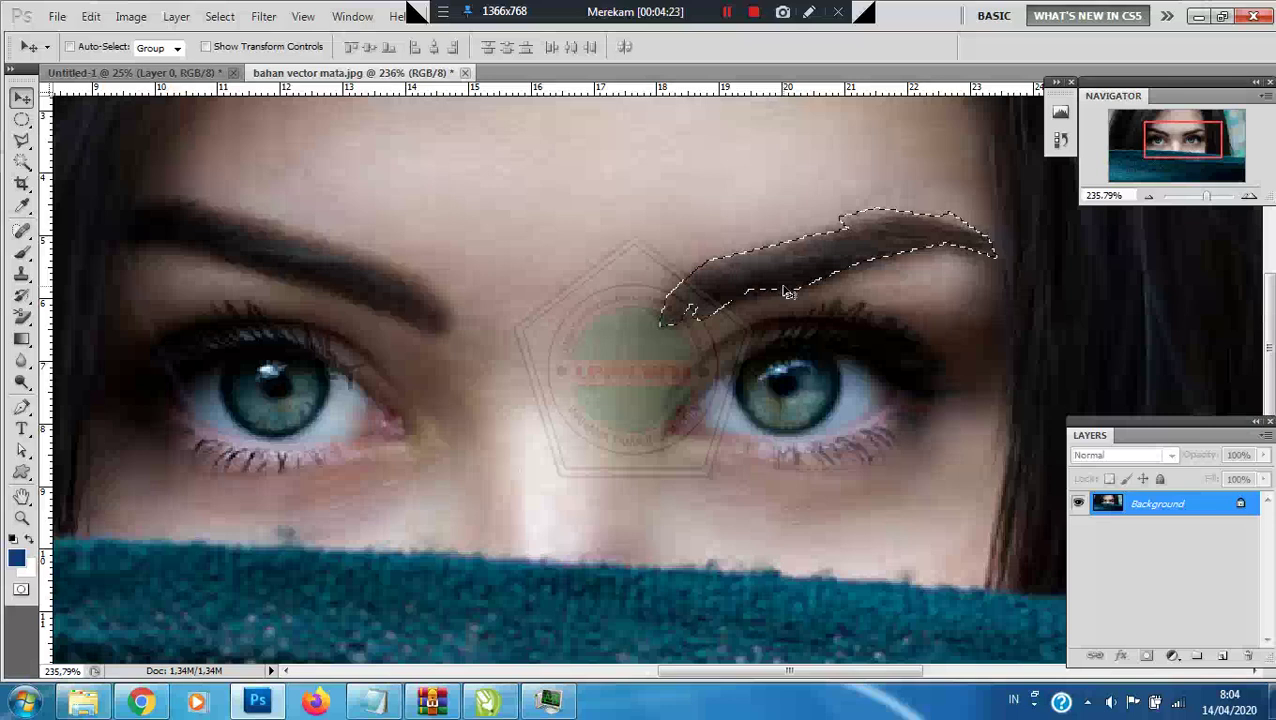
pyautogui.hotkey('ctrl', 'd')
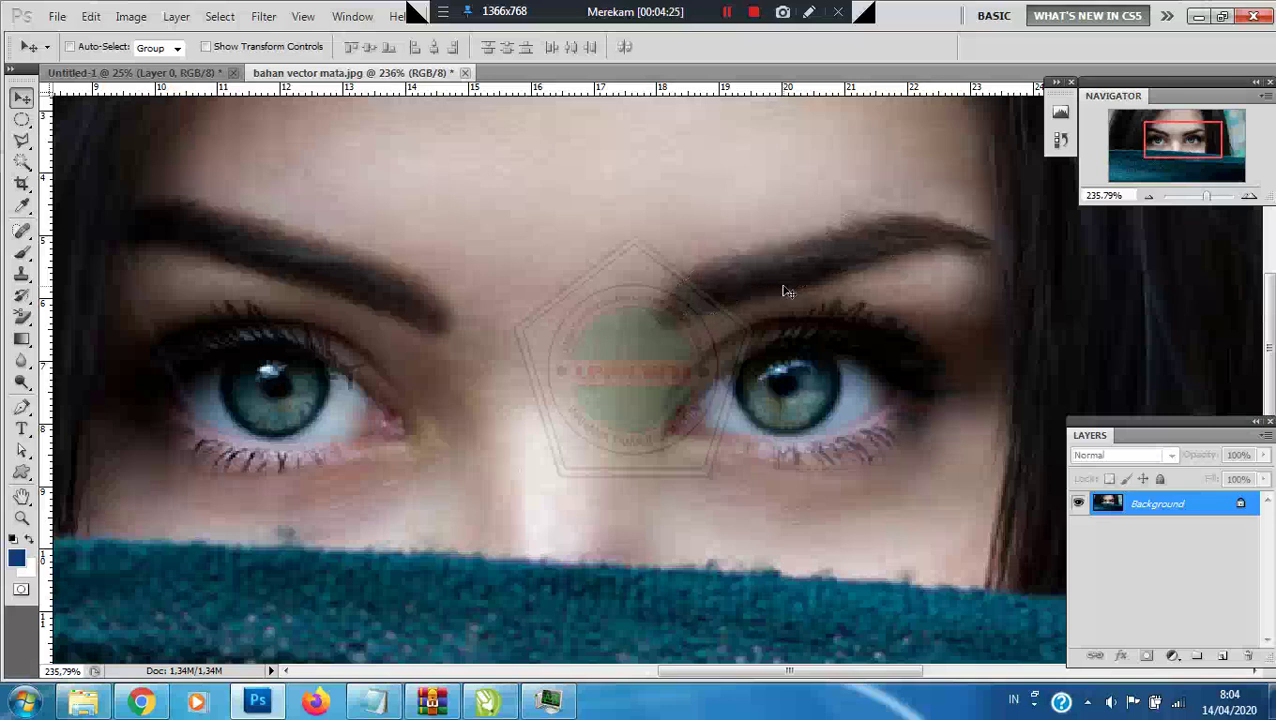
# Select the same eyebrow with the Magnetic Lasso tool, following its edge from the inner end and closing the outline there.
pyautogui.click(20, 142)
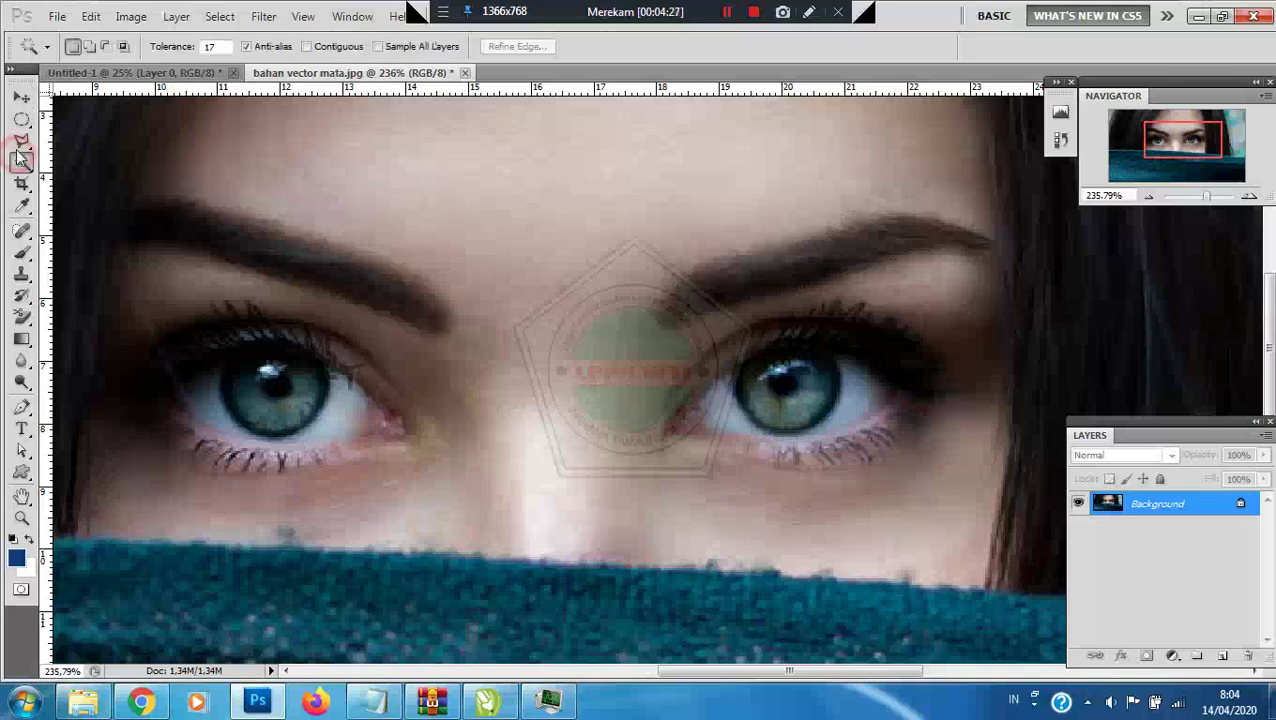
pyautogui.moveTo(18, 145); pyautogui.dragTo(77, 178)
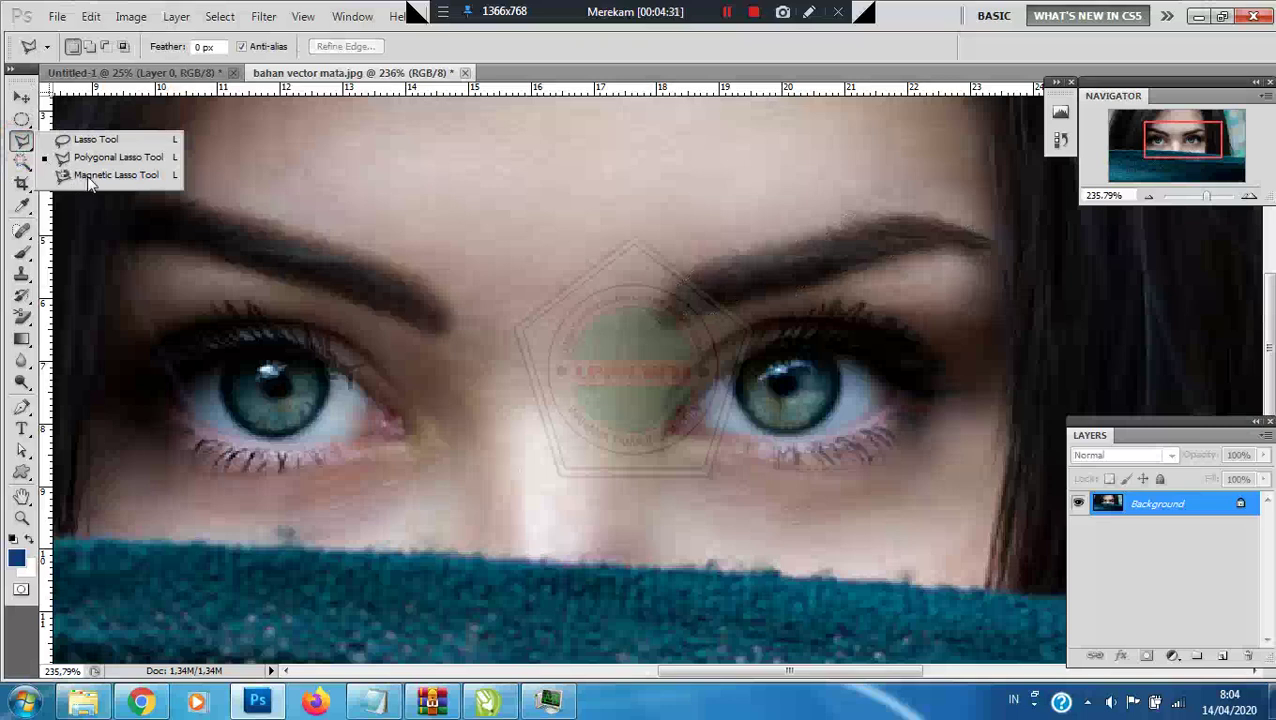
pyautogui.click(90, 178)
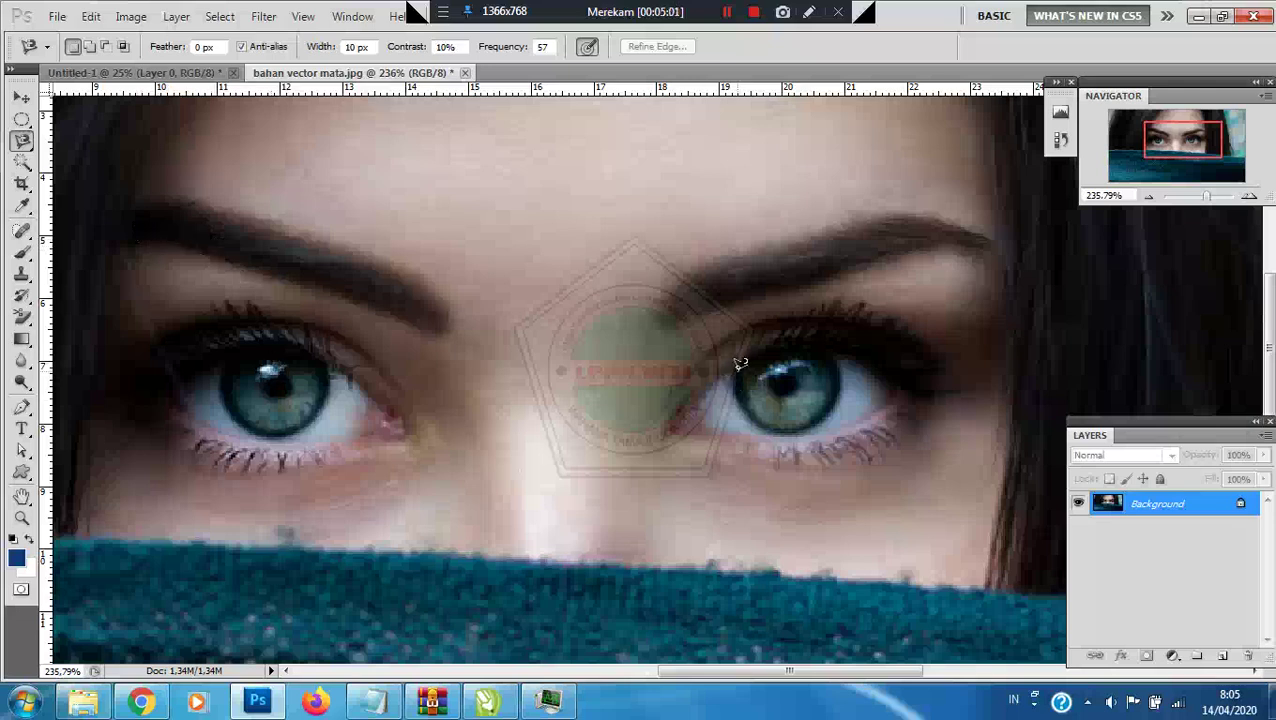
pyautogui.click(662, 324)
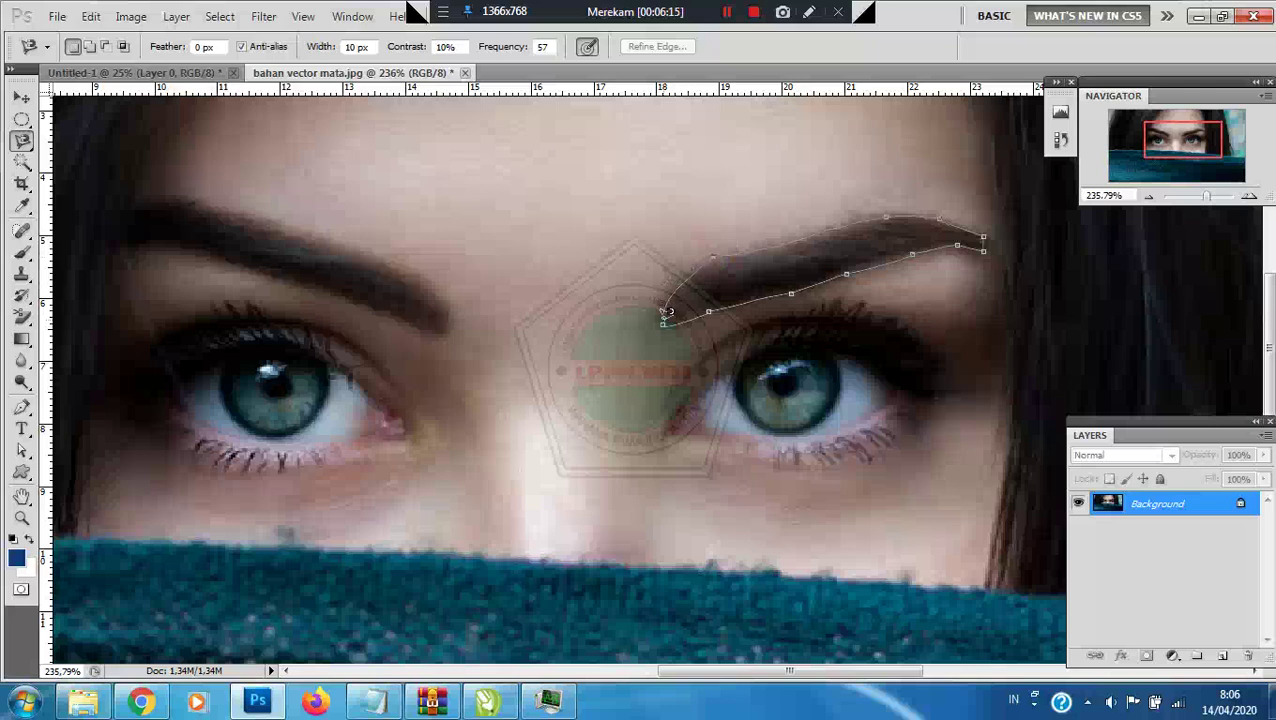
pyautogui.click(667, 318)
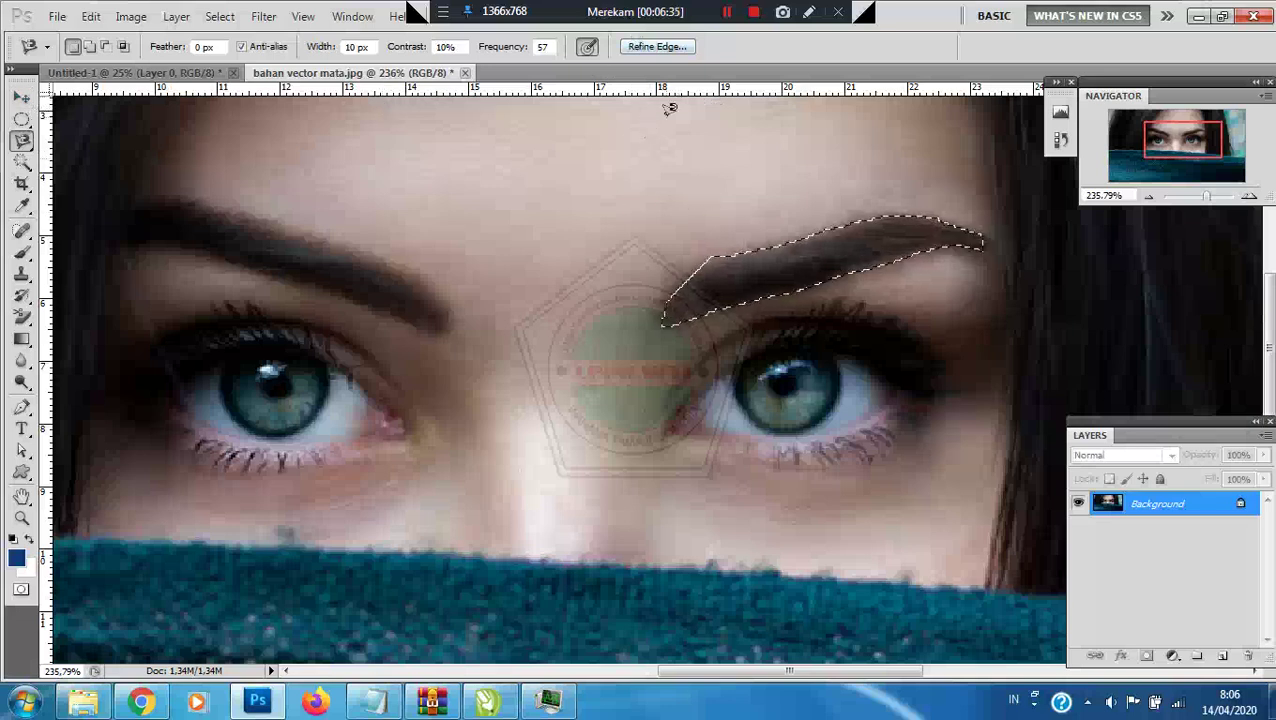
pyautogui.click(23, 142)
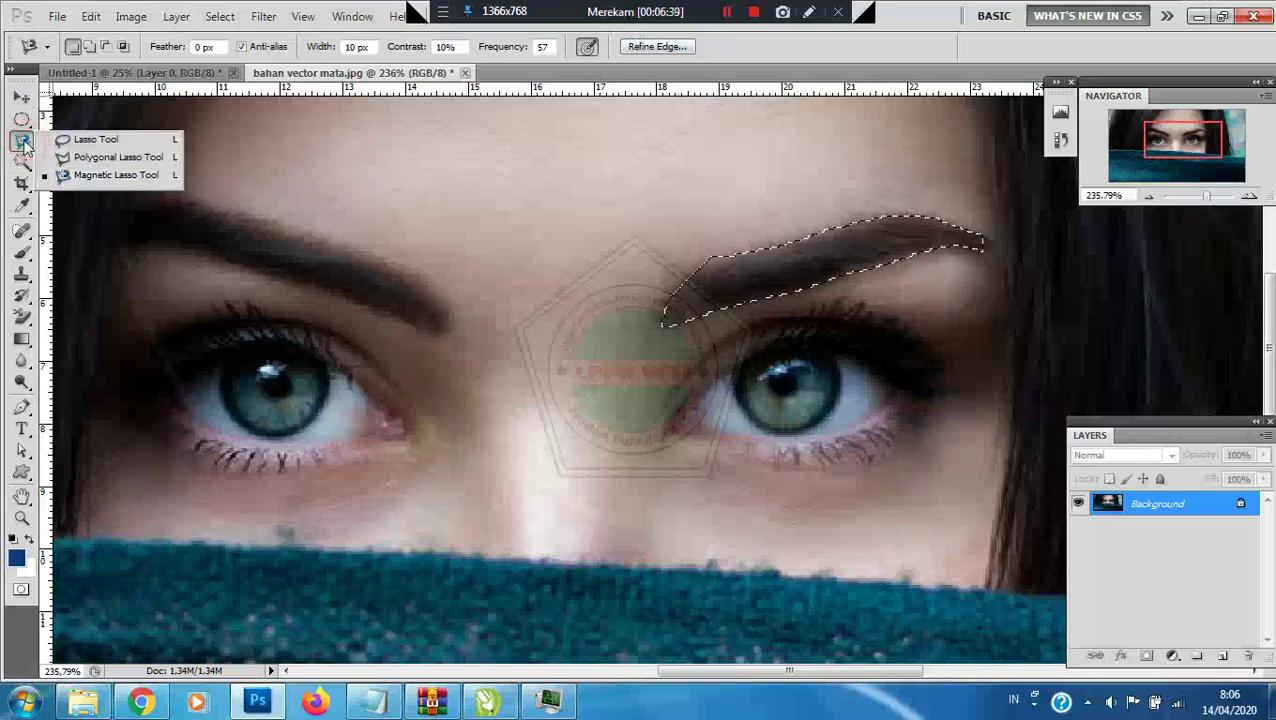